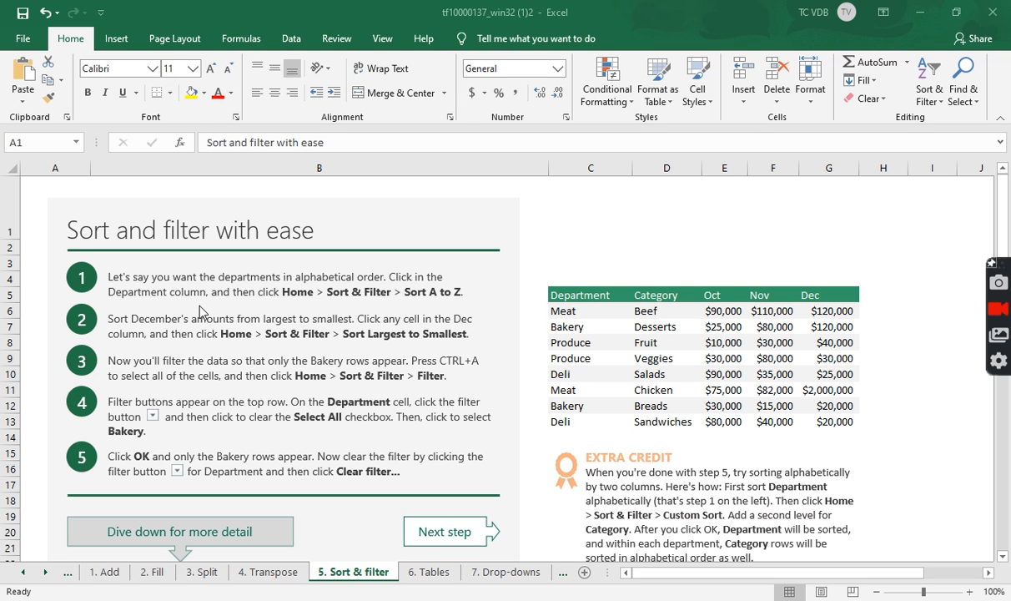
Sort the table alphabetically by Department, A to Z.
click(745, 335)
click(594, 313)
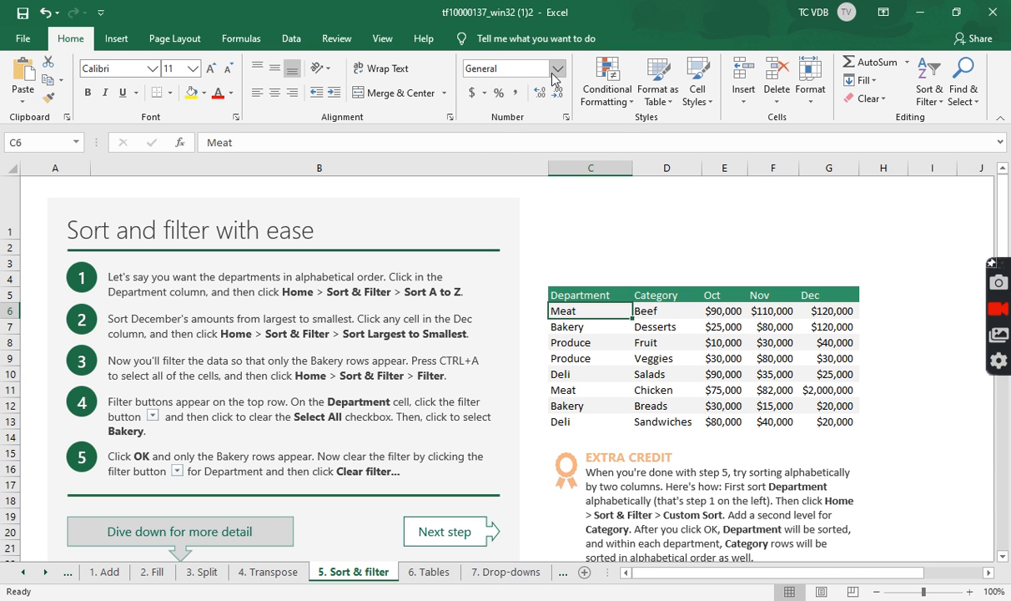
click(933, 94)
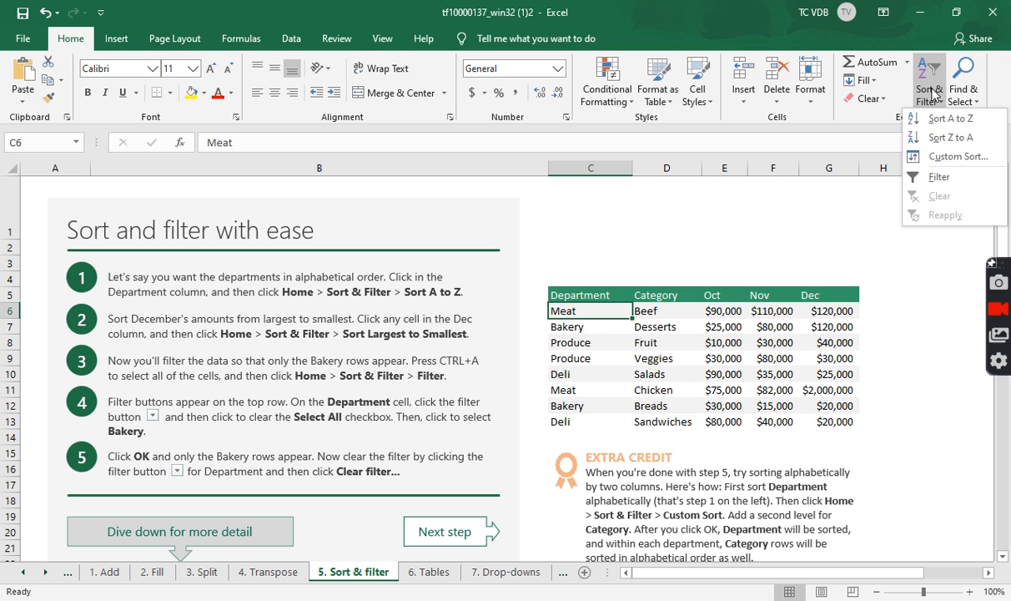
click(944, 120)
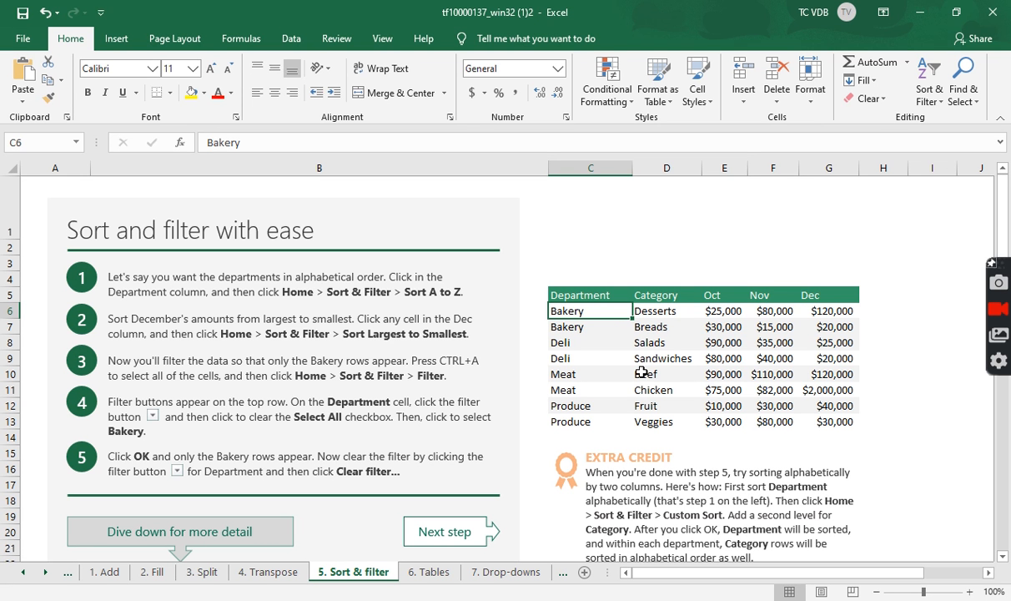
key(alt)
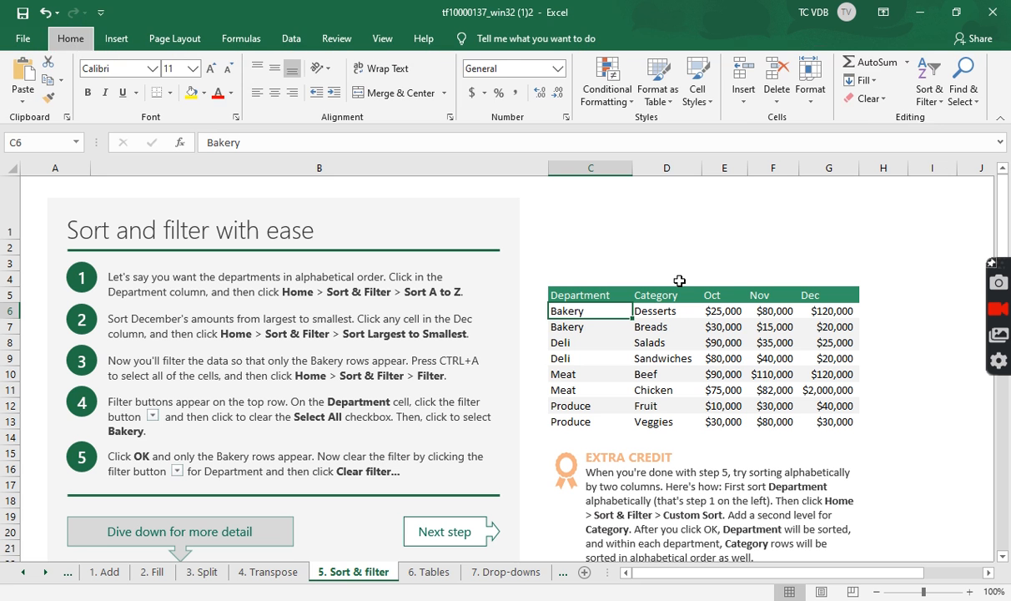
key(a)
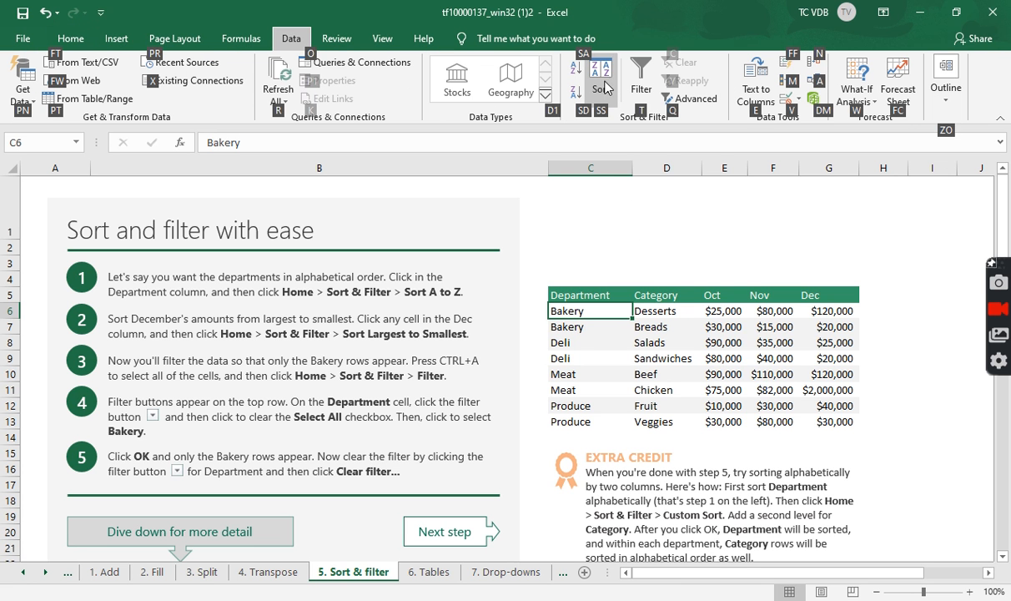
key(s)
key(s)
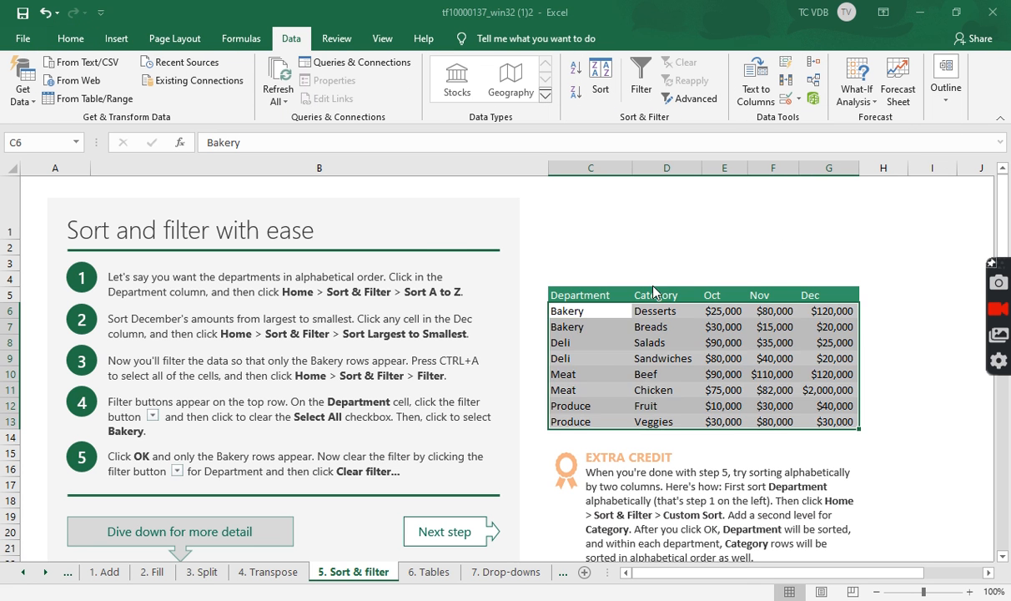
drag(655, 254, 503, 166)
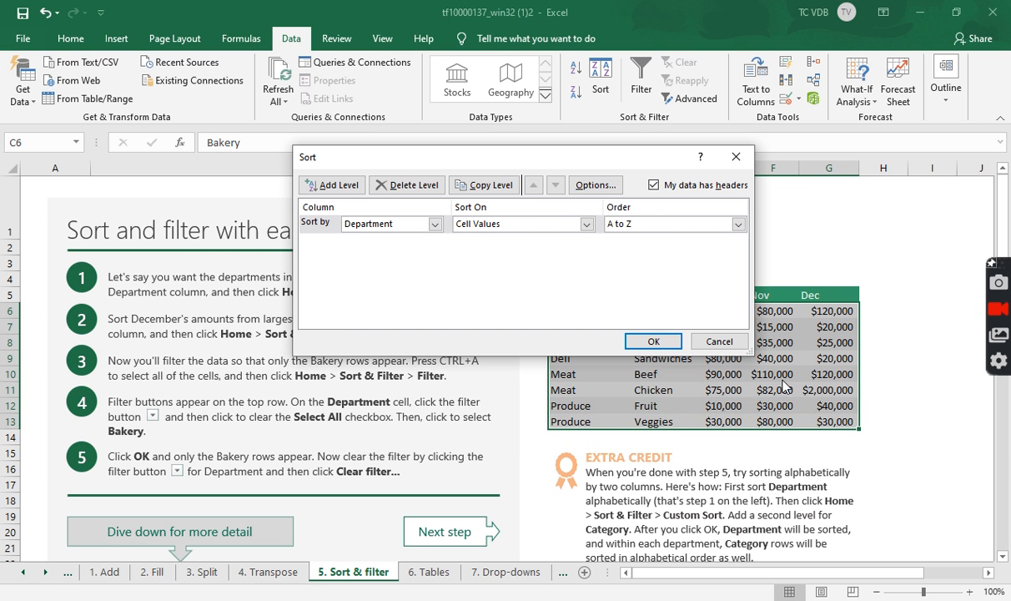
click(722, 344)
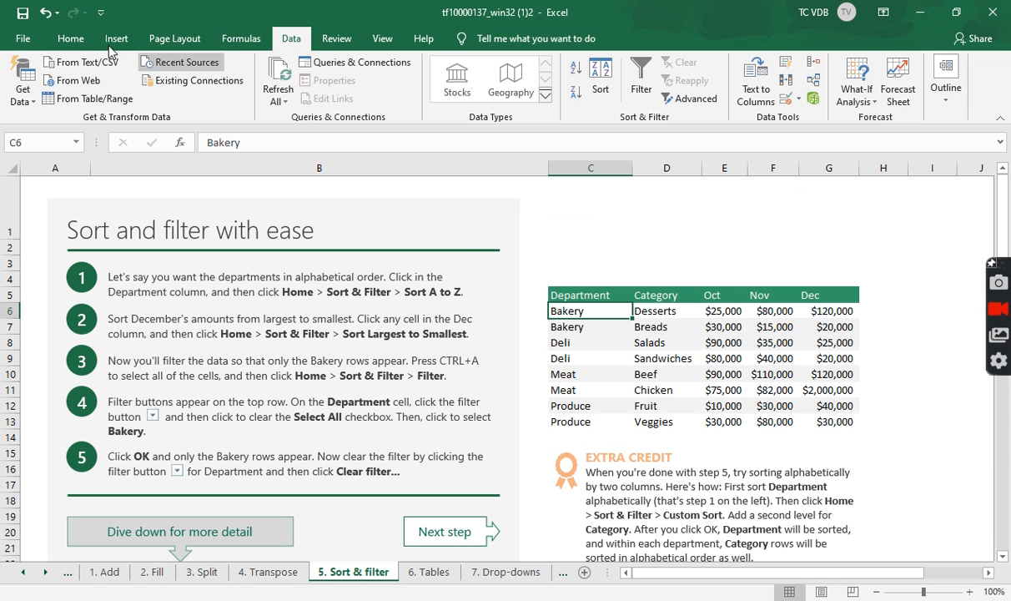
Sort the table by December amounts from largest to smallest.
click(74, 38)
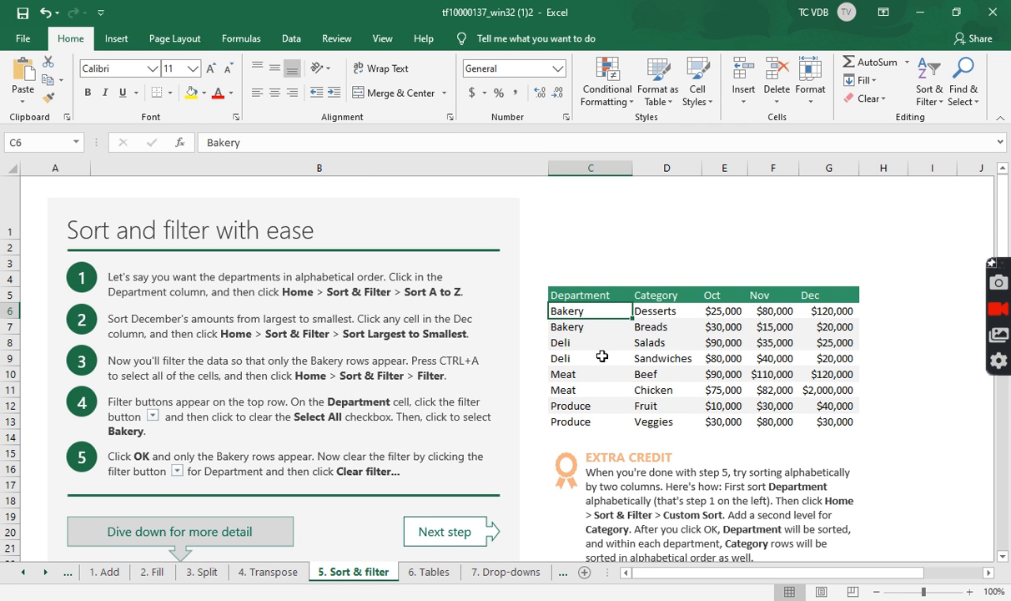
click(816, 311)
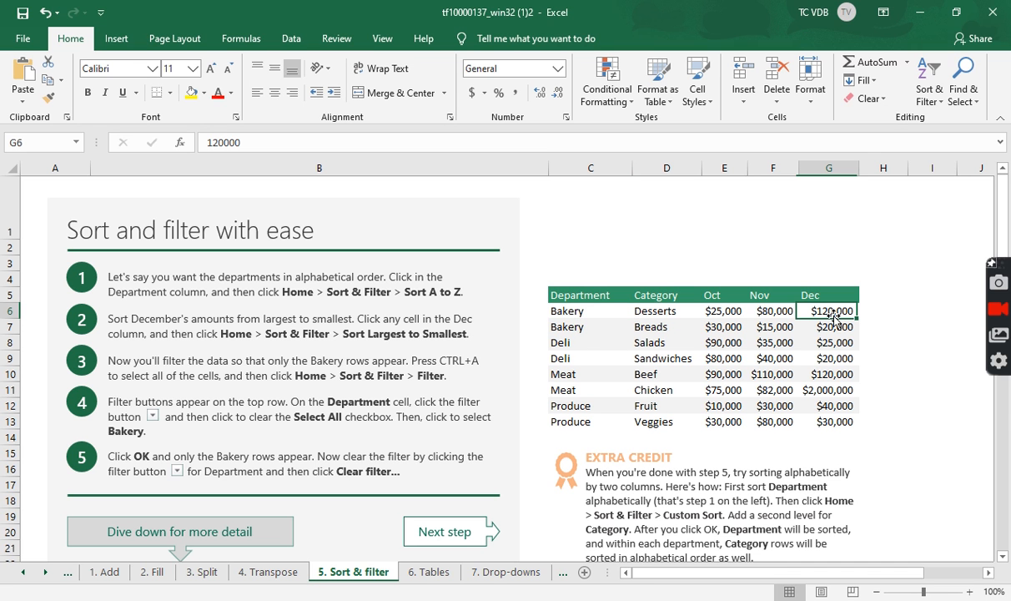
click(932, 102)
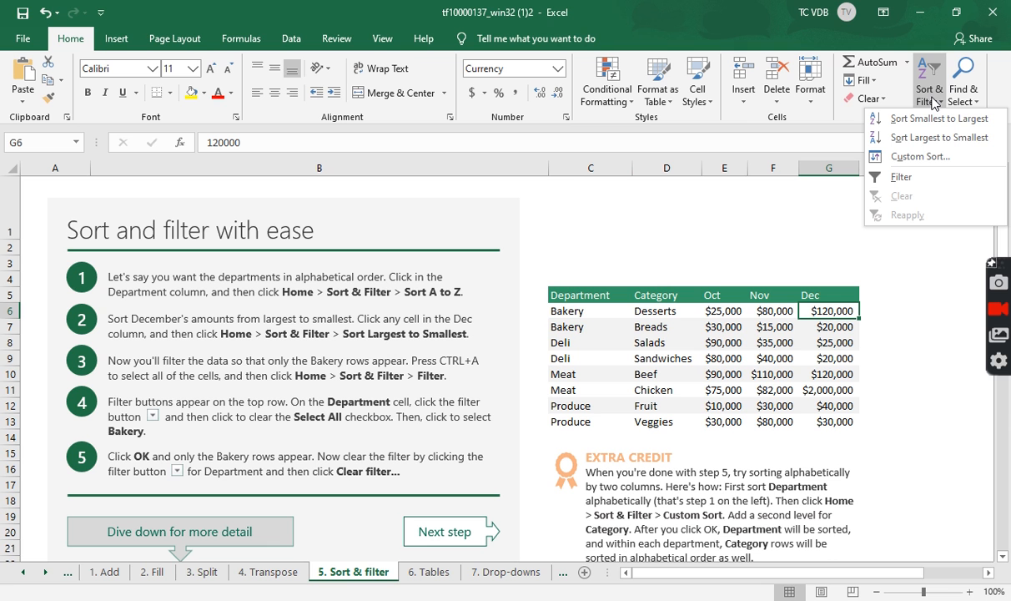
click(933, 139)
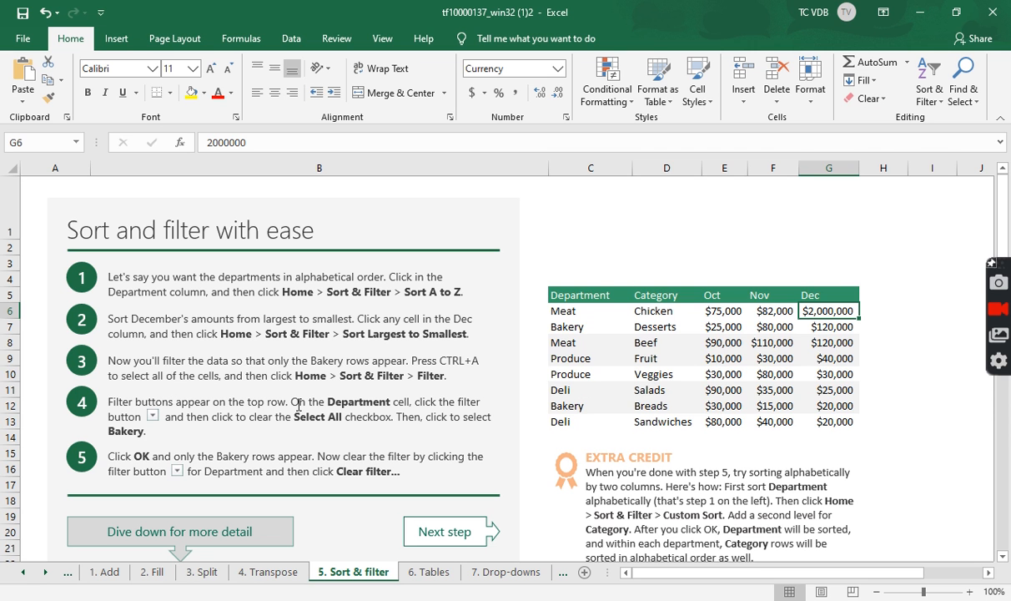
Select all the table cells and turn on filter buttons for the header row.
key(ctrl+a)
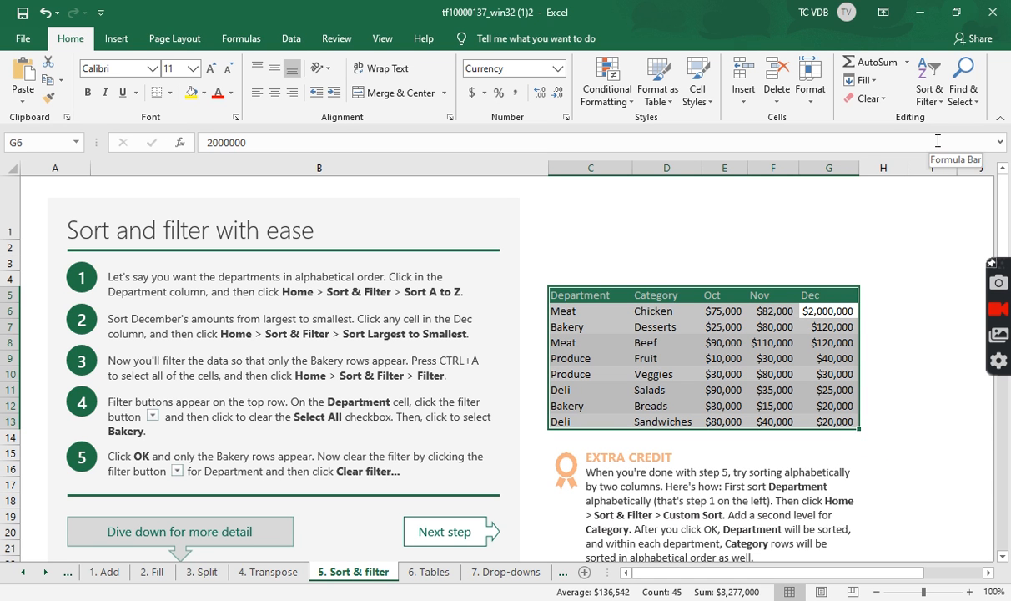
click(929, 83)
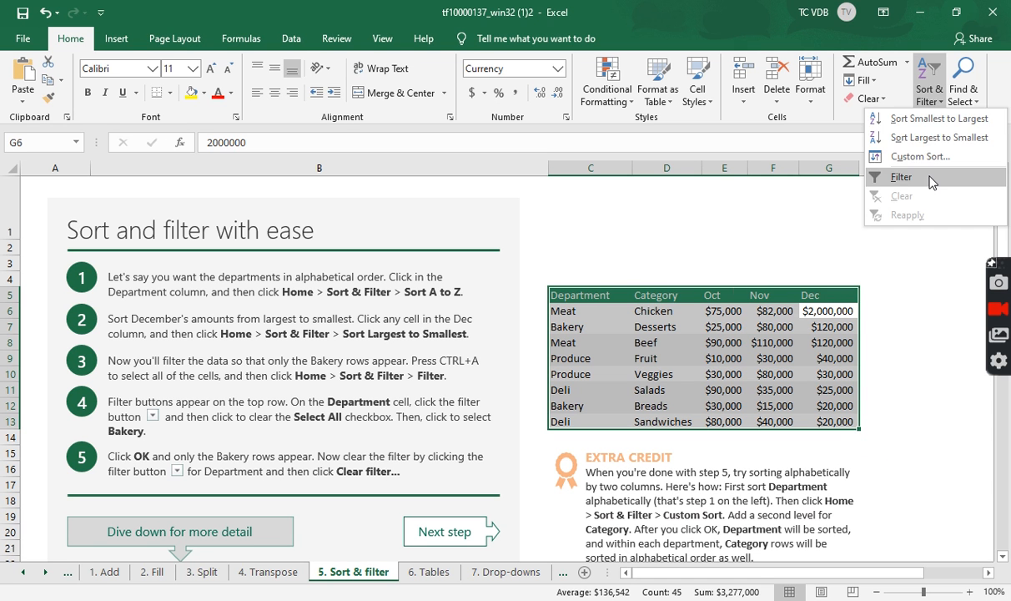
click(885, 177)
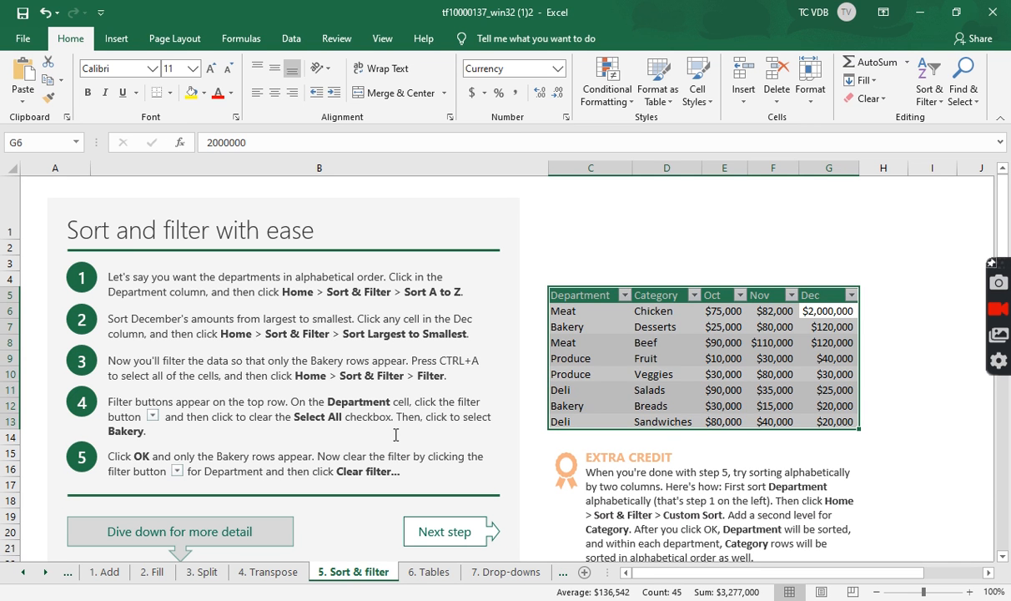
Filter the Department column to show only Bakery rows.
click(572, 311)
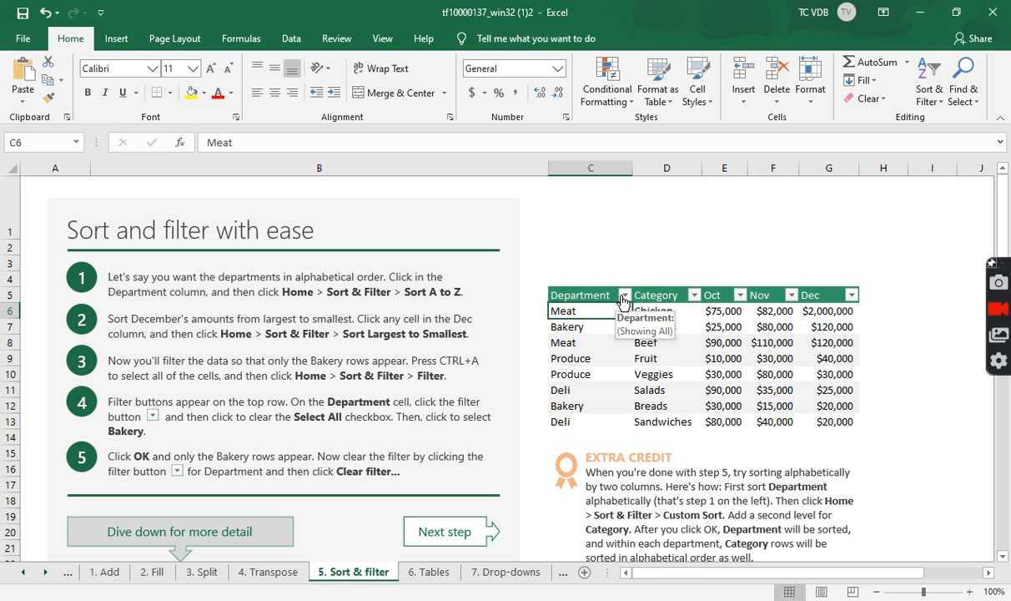
click(623, 295)
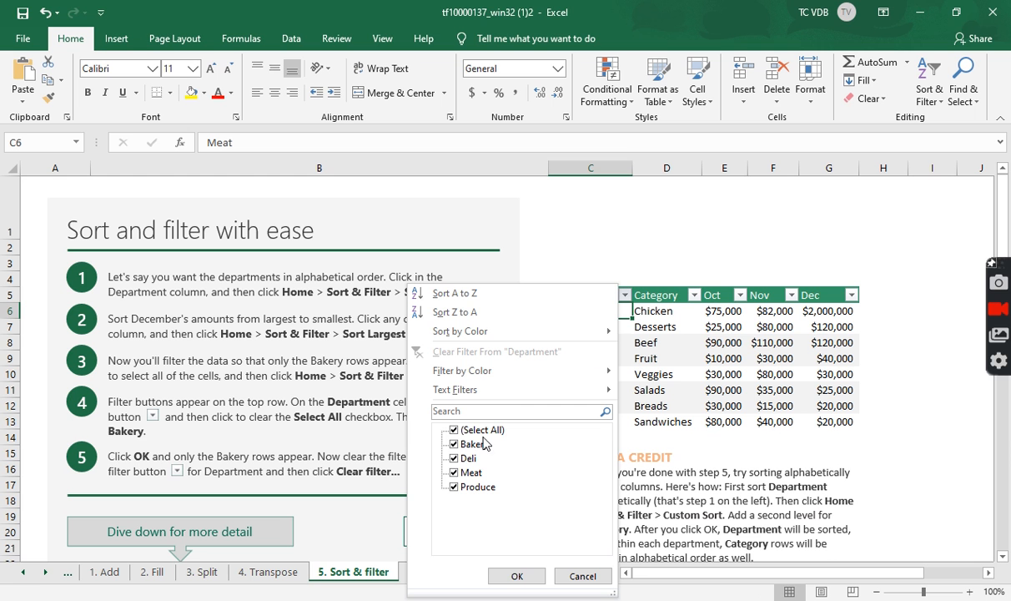
click(454, 430)
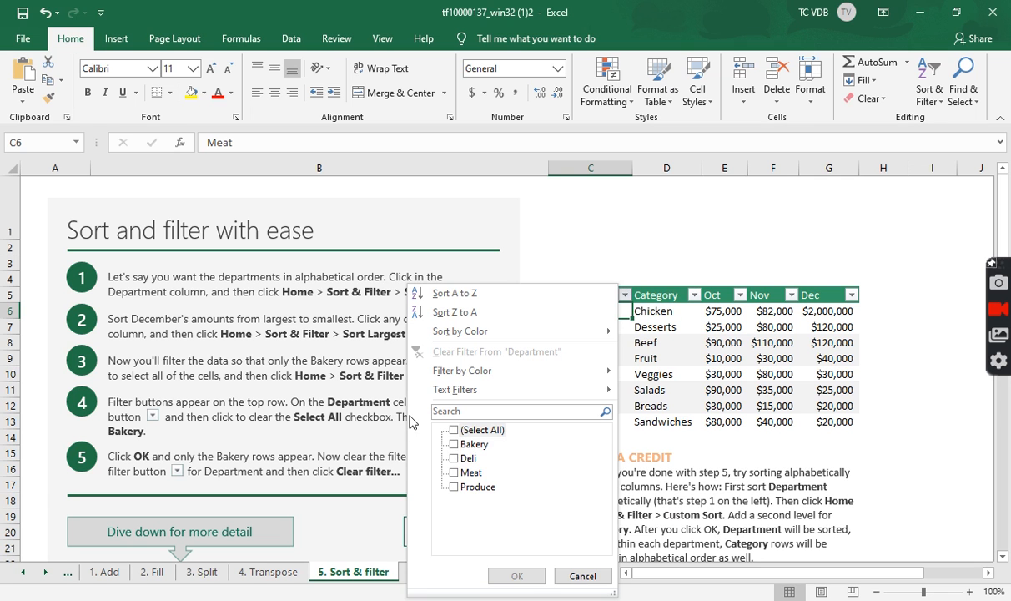
click(454, 445)
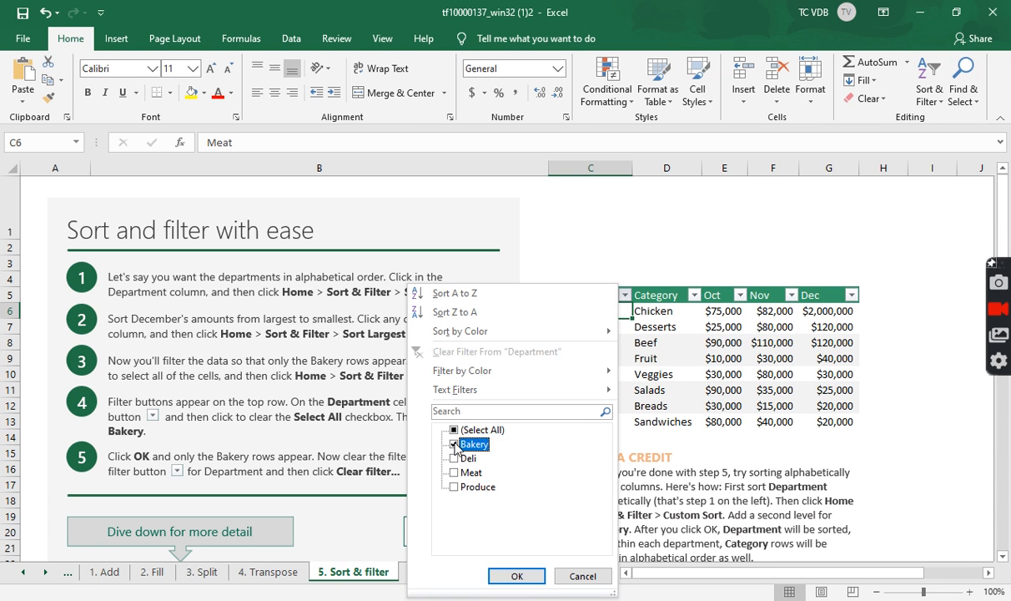
click(524, 575)
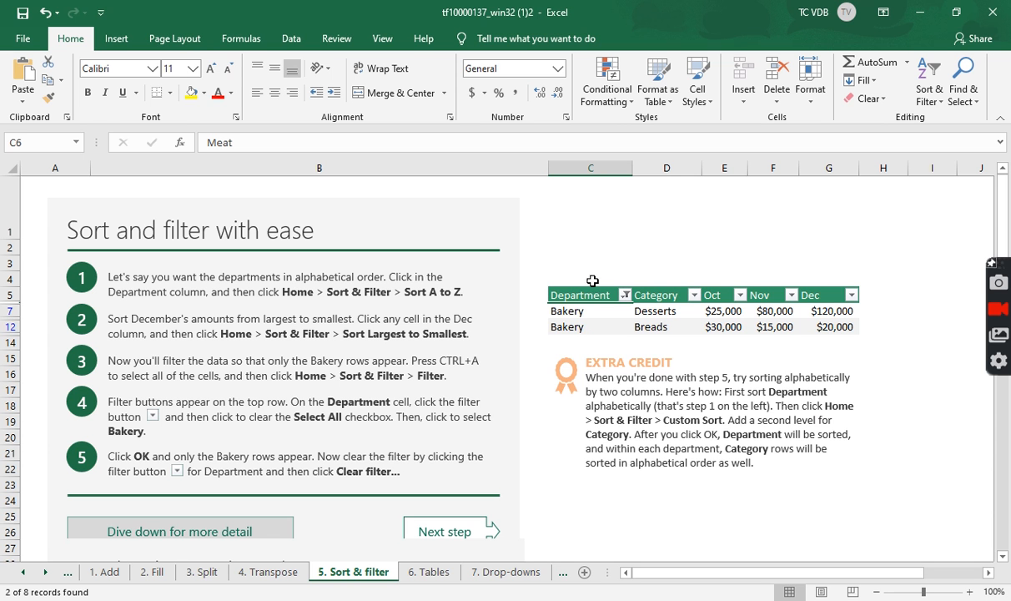
Clear the filter from the Department column.
click(625, 296)
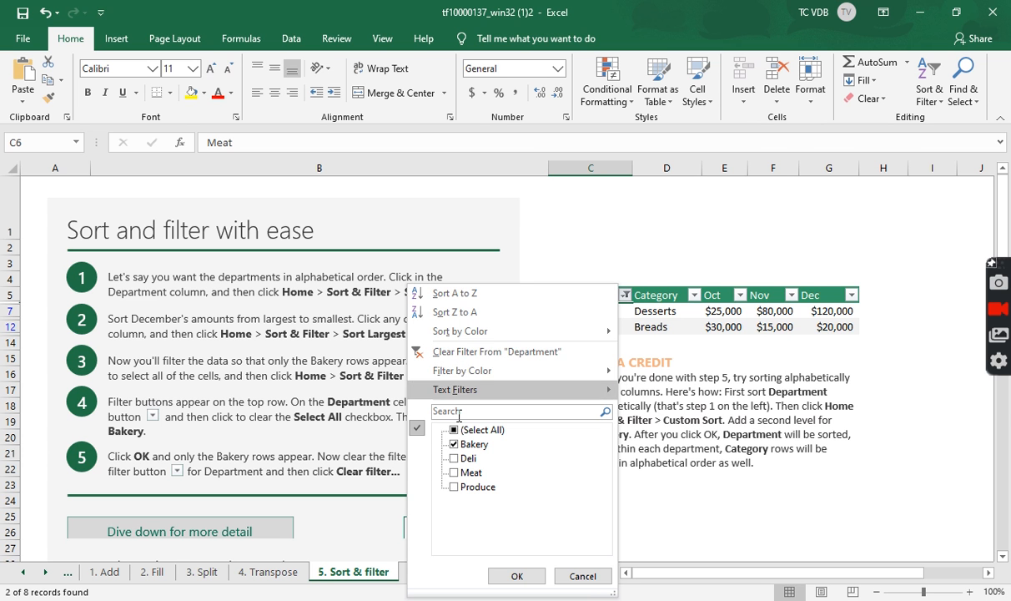
click(471, 353)
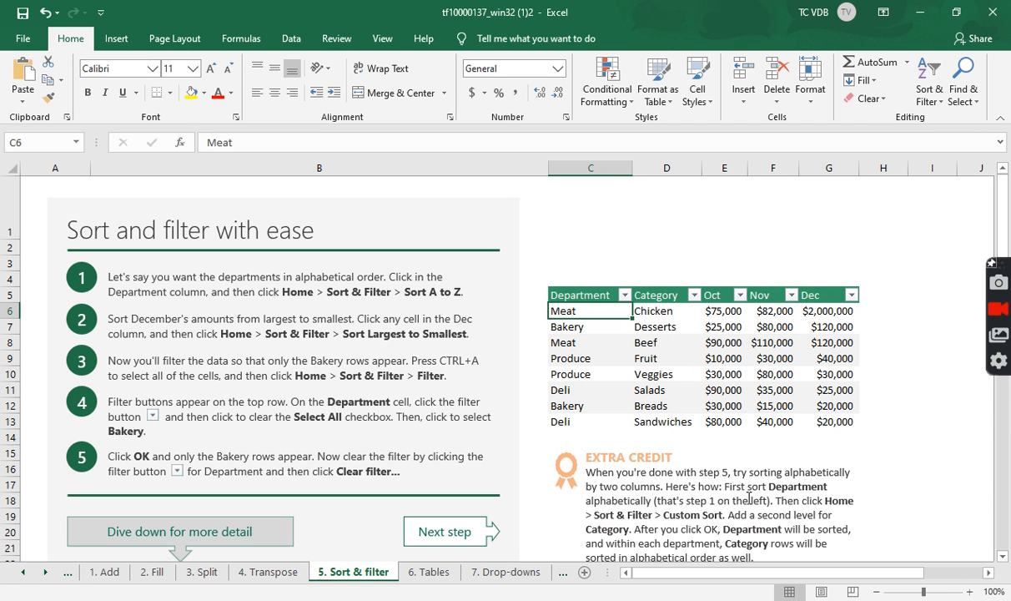
Custom sort the table by Department, then by Category, both A to Z.
click(288, 39)
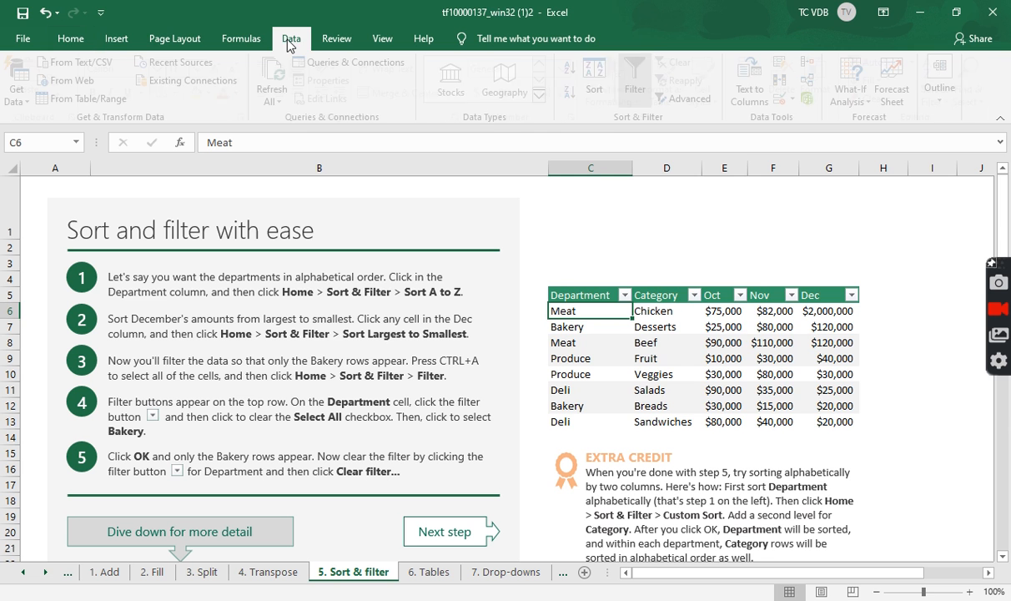
click(605, 87)
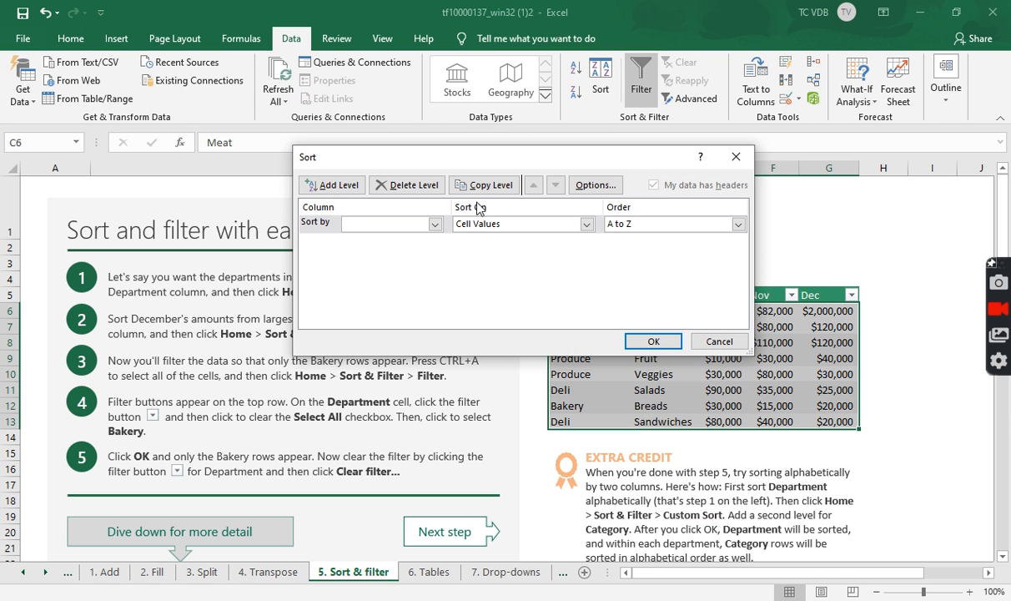
click(392, 225)
click(392, 236)
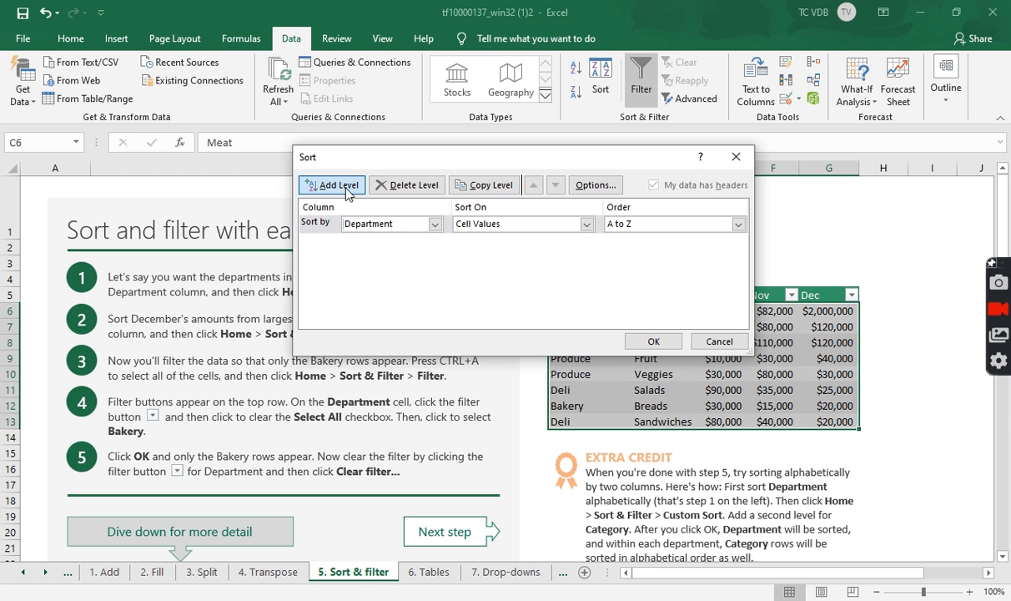
click(349, 190)
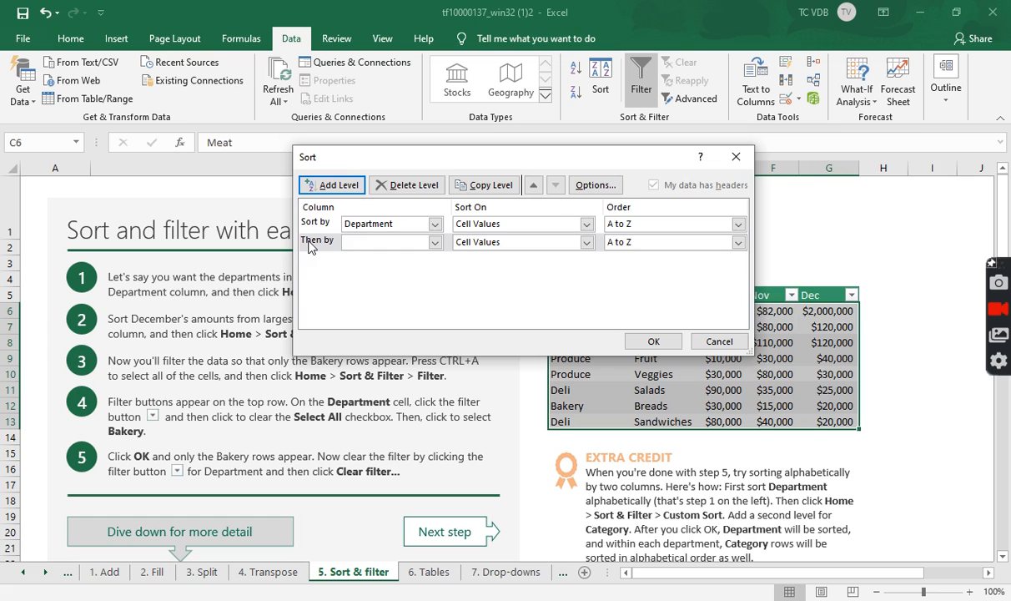
click(432, 242)
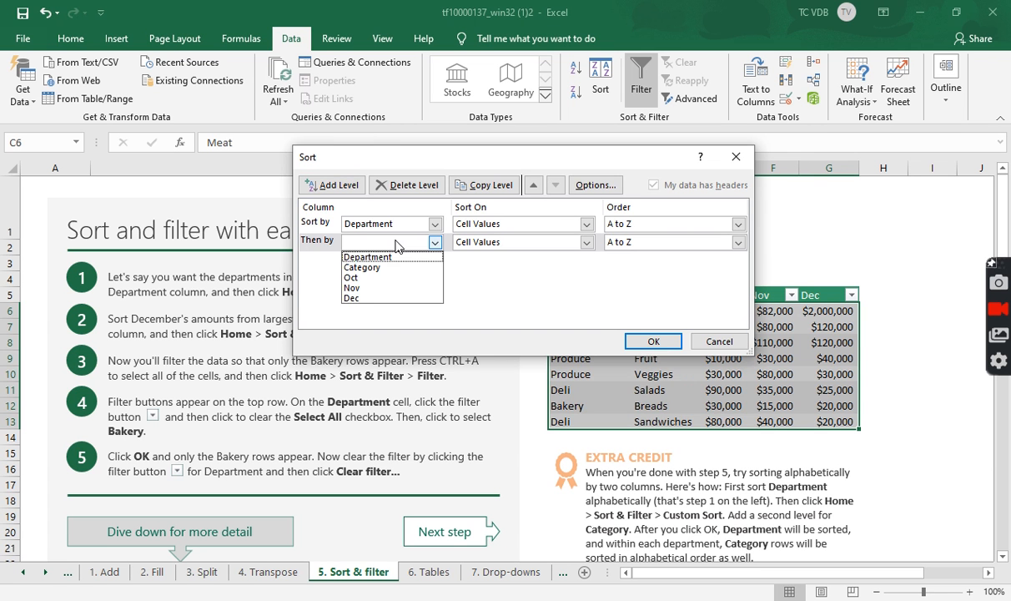
click(388, 265)
click(654, 341)
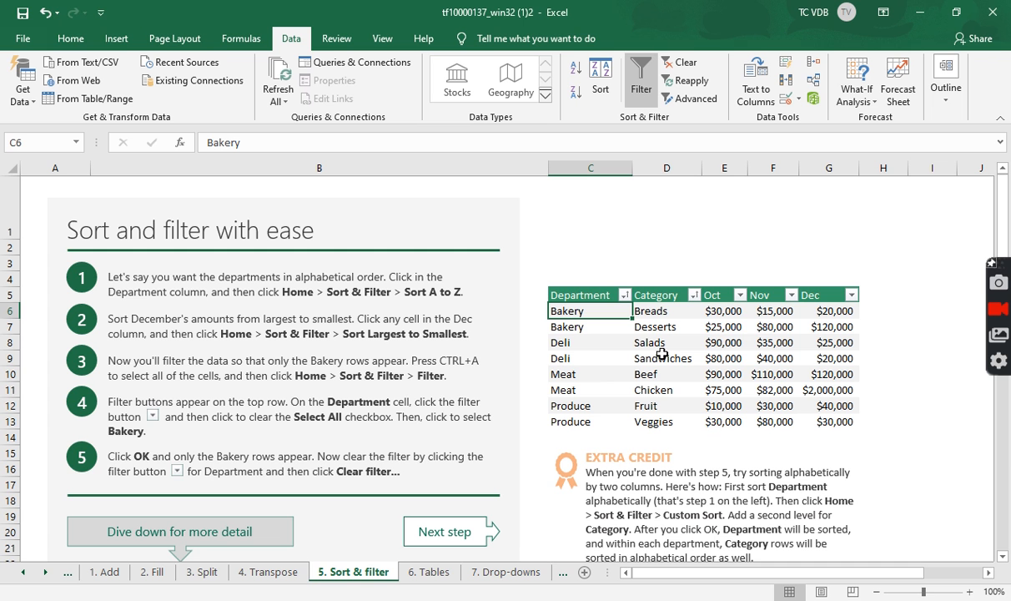
Move to the Tables sheet and convert the data range into a table with headers.
click(457, 538)
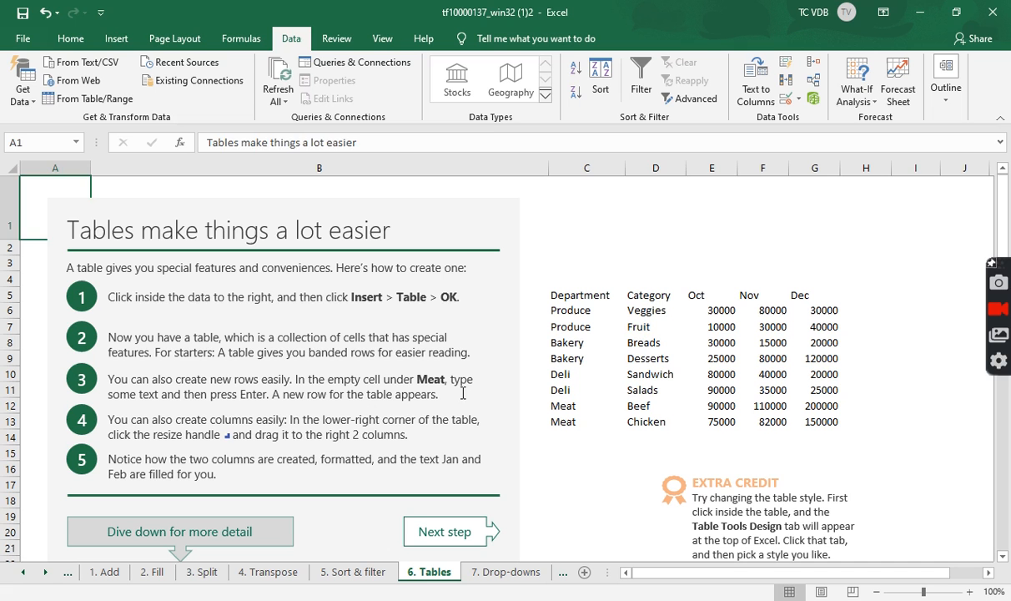
click(682, 337)
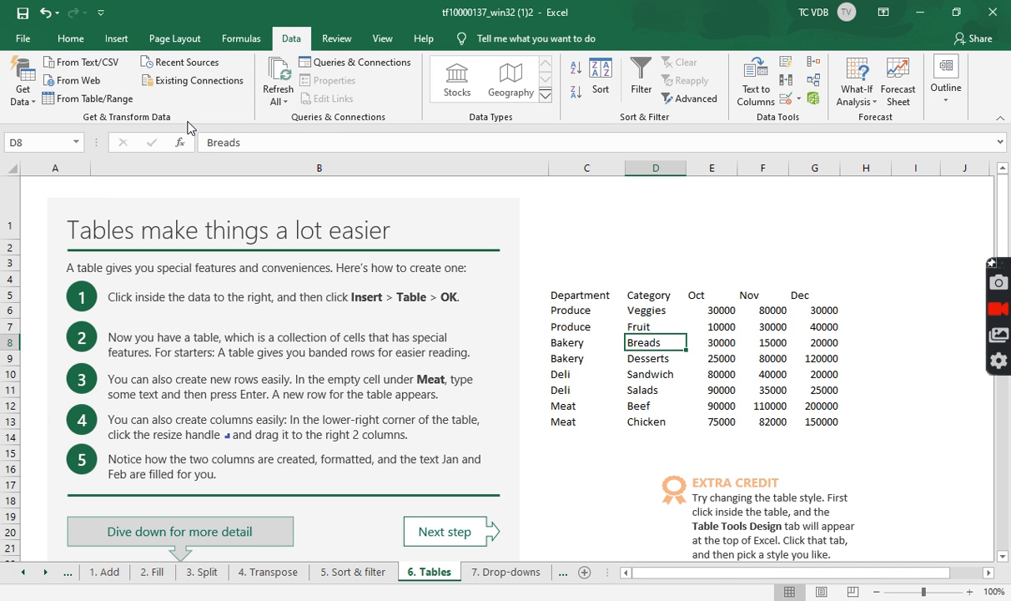
click(119, 40)
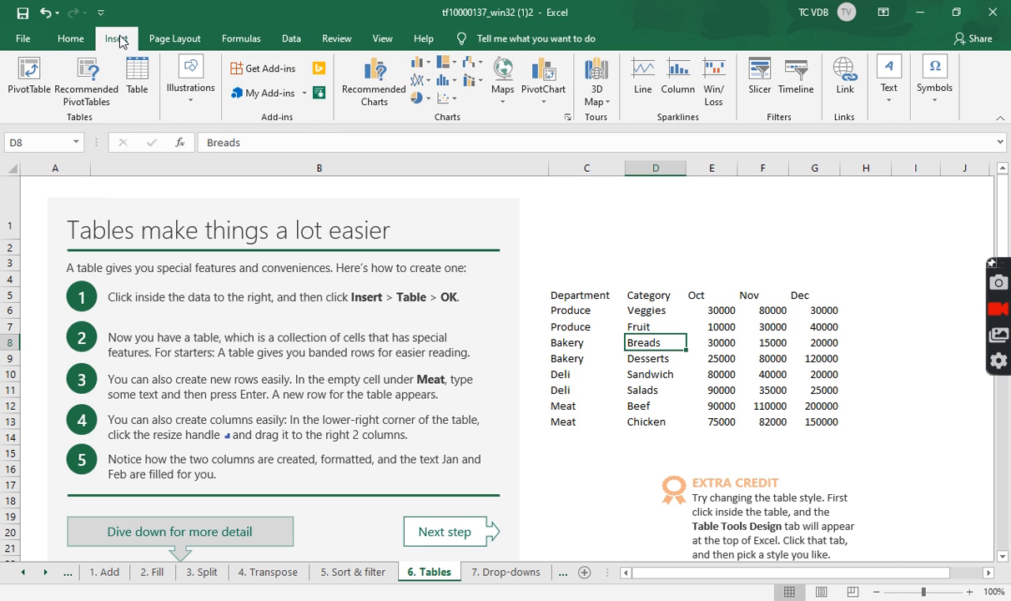
click(138, 89)
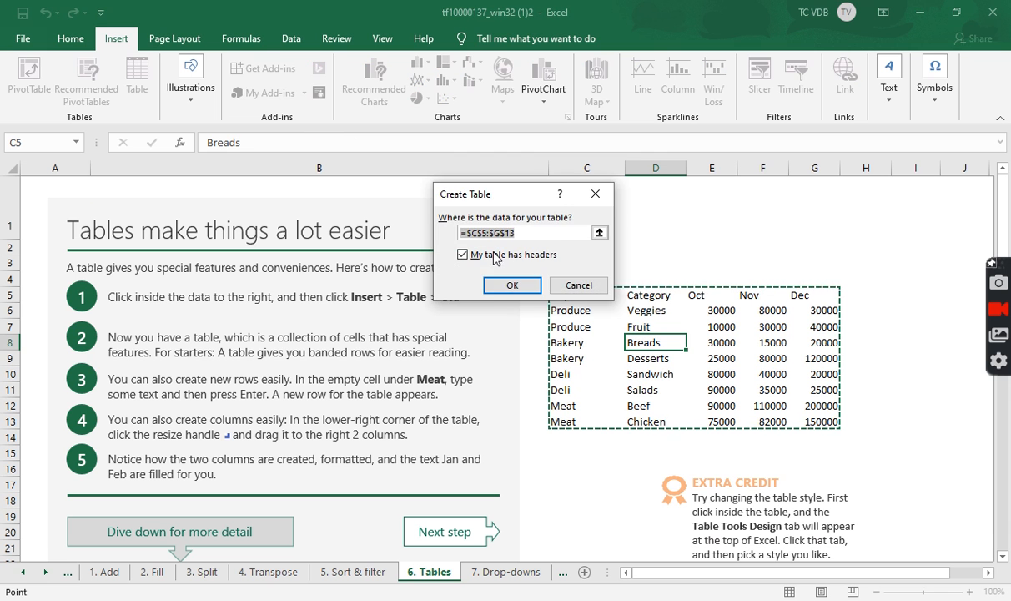
click(500, 287)
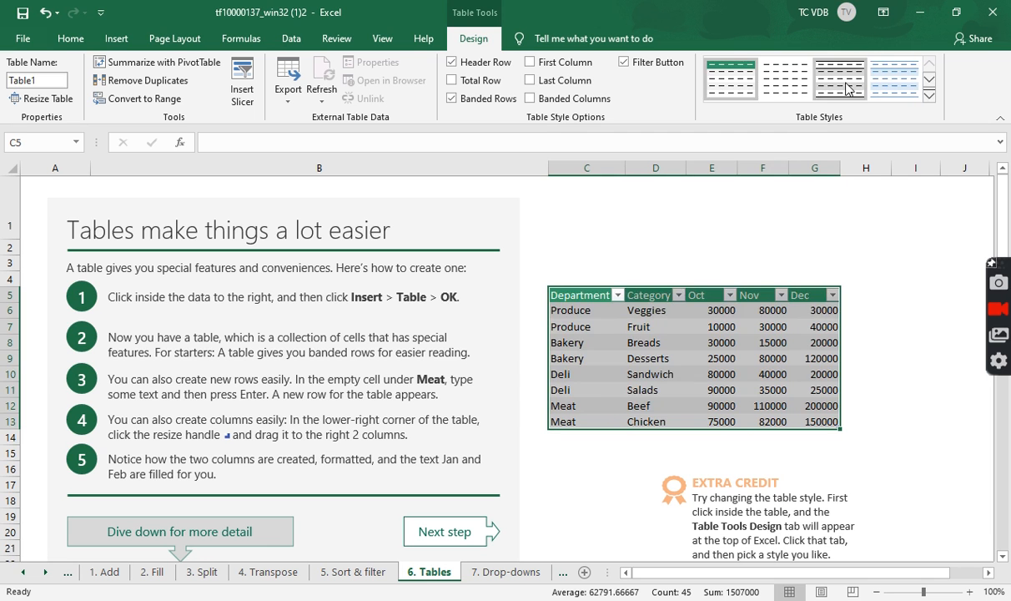
Apply a gold banded table style to the new table.
click(895, 79)
click(929, 81)
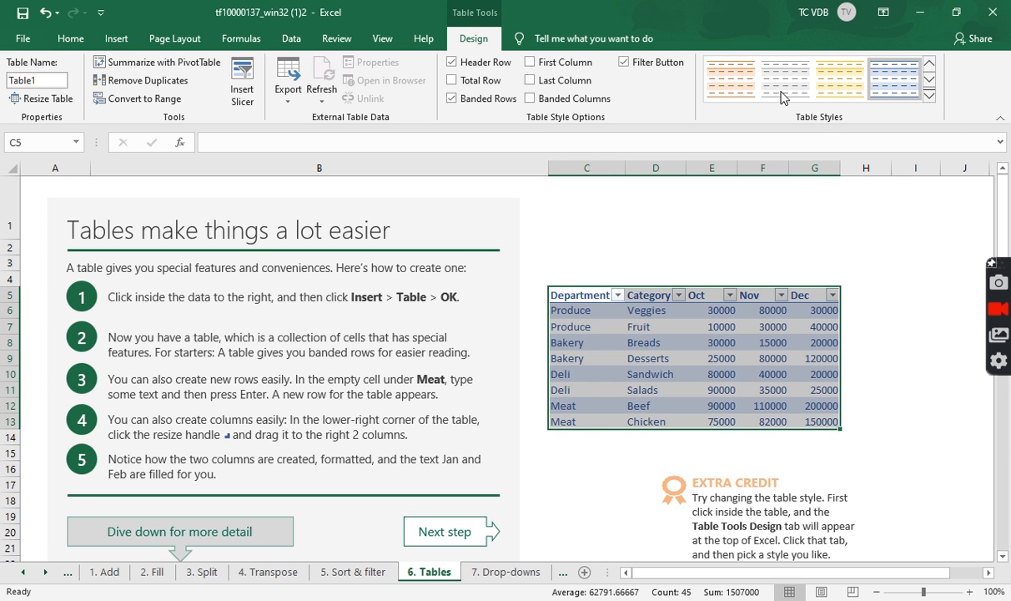
click(855, 88)
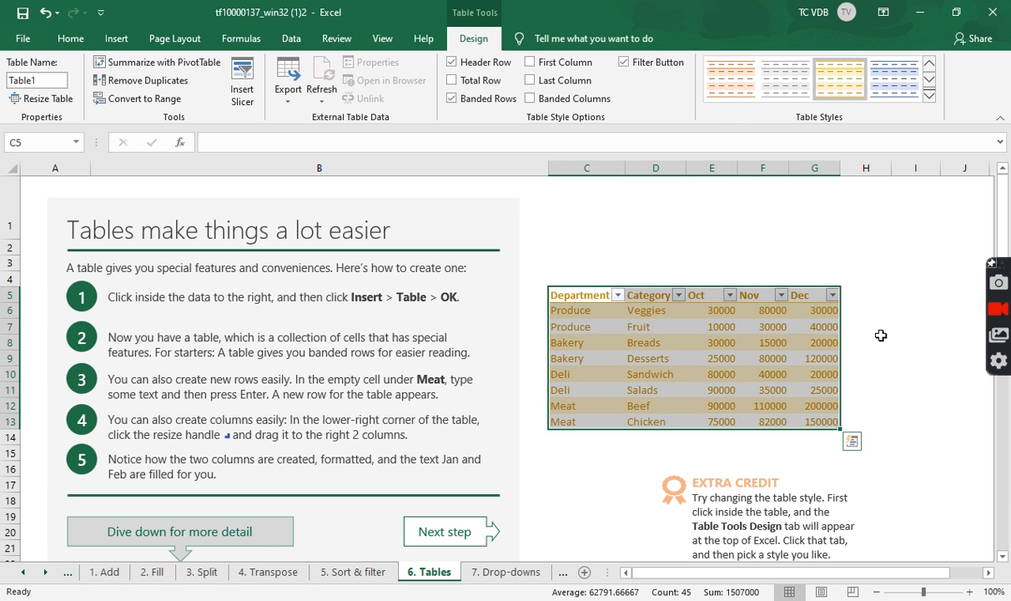
Add a new table row by entering "type some text" in the empty cell under Meat.
click(875, 340)
click(711, 358)
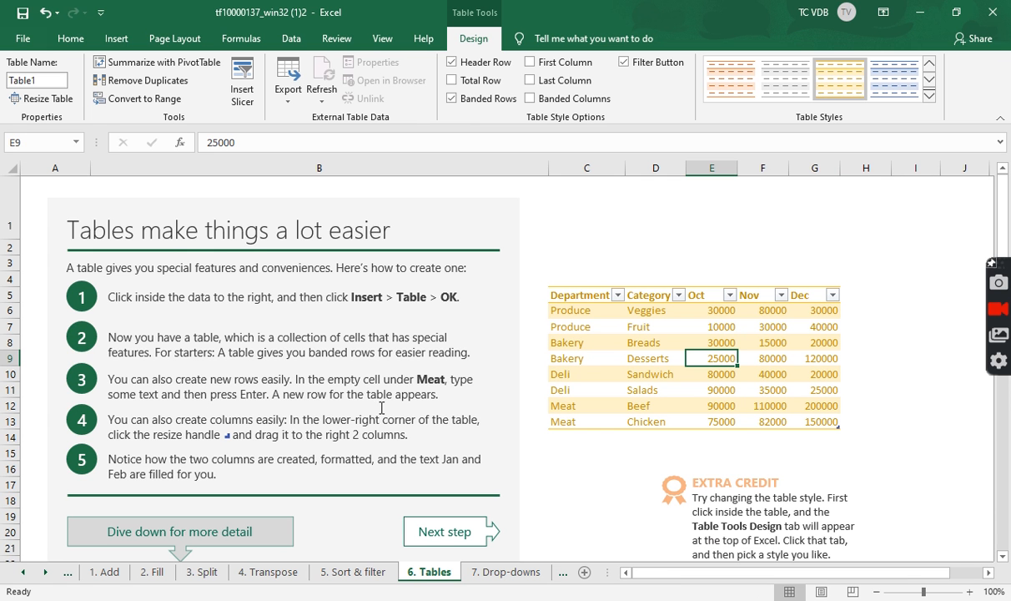
click(582, 437)
text(ty)
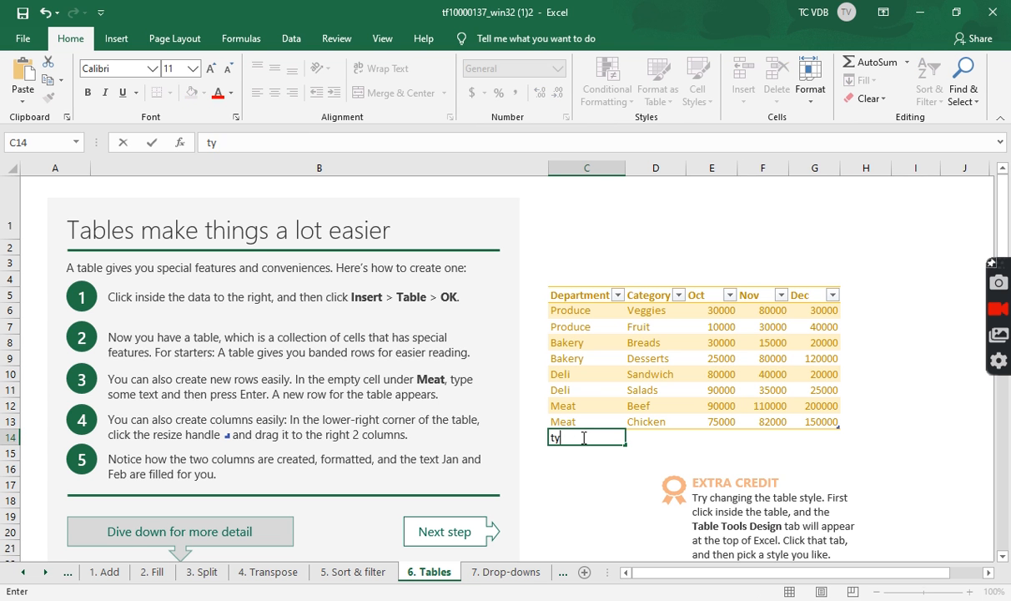
text(pe some text)
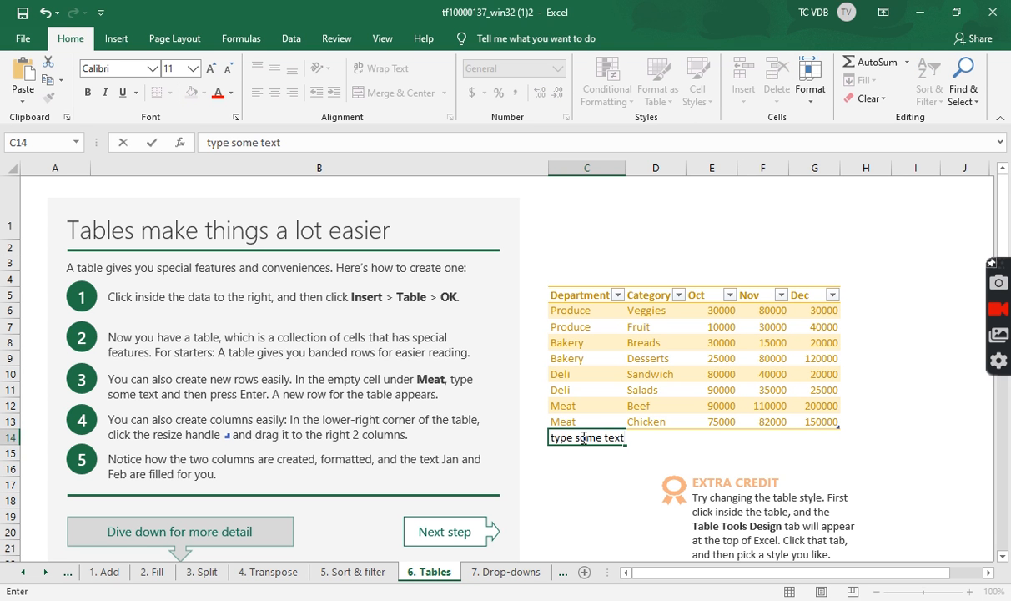
key(Return)
click(582, 437)
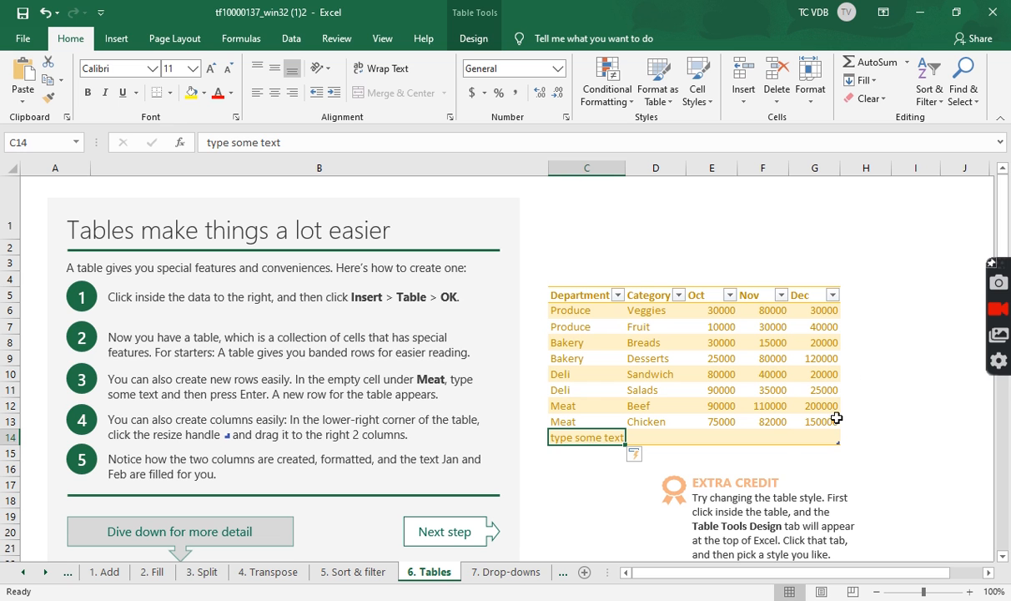
Extend the table two columns to the right using its resize handle.
click(803, 435)
drag(867, 446, 911, 451)
key(Right)
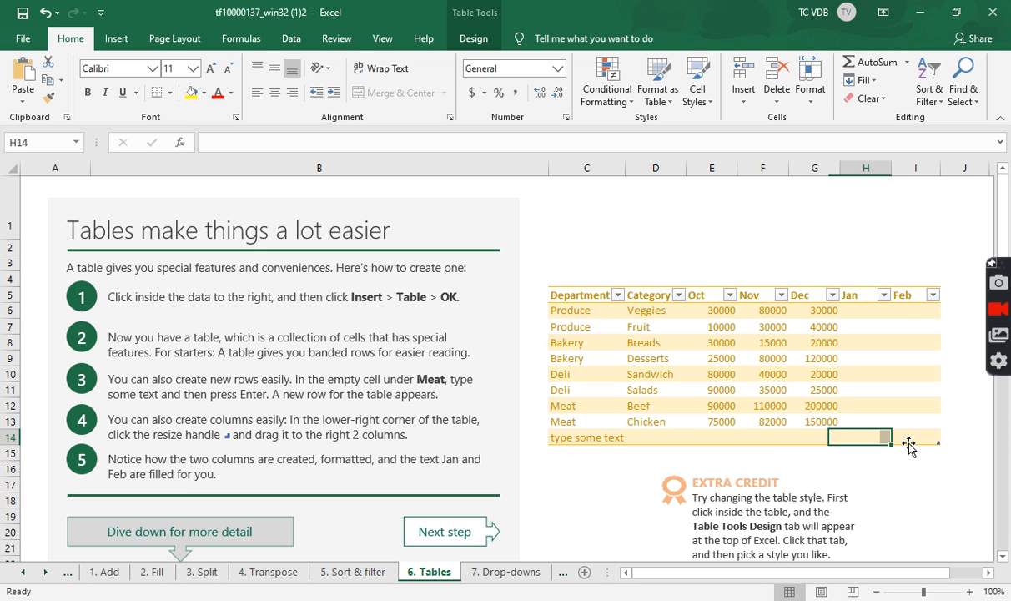